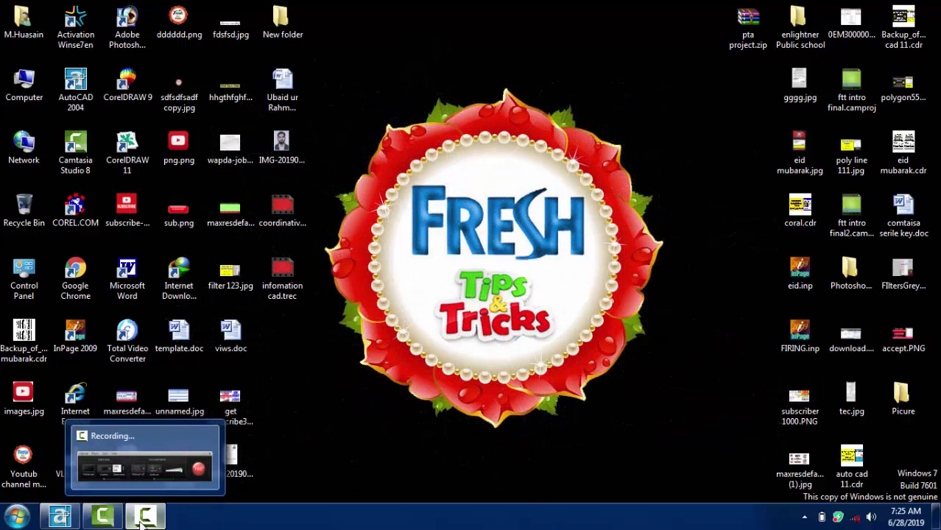
# Step: Bring the blank Drawing1 window of AutoCAD 2004 to the front from the taskbar
pyautogui.click(143, 518)
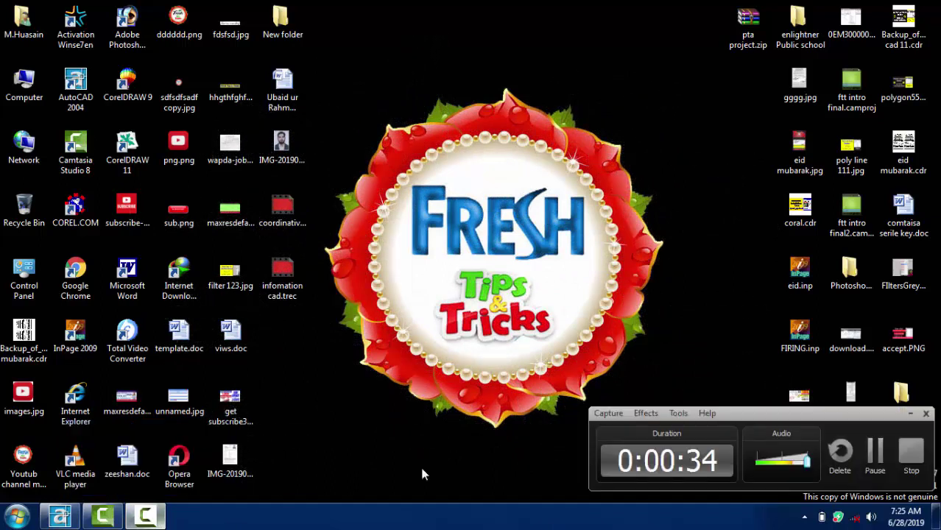
pyautogui.click(876, 455)
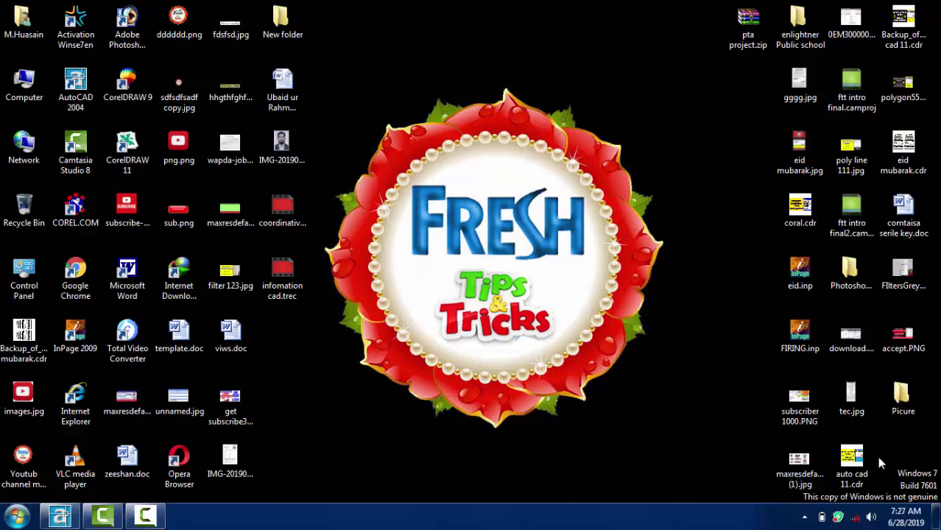
pyautogui.click(62, 516)
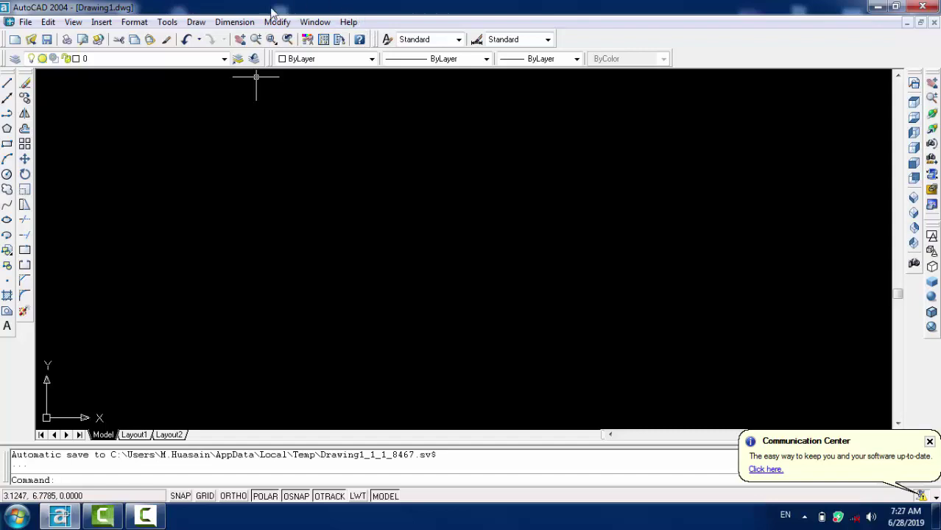
pyautogui.moveTo(4, 40); pyautogui.dragTo(41, 75)
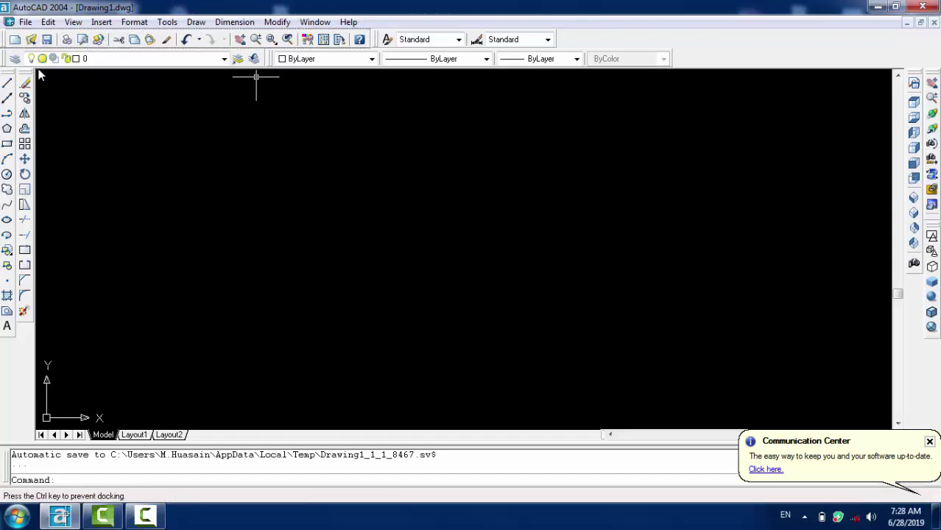
pyautogui.moveTo(253, 193)
pyautogui.mouseDown()
pyautogui.moveTo(103, 184)
pyautogui.moveTo(209, 179)
pyautogui.mouseUp()
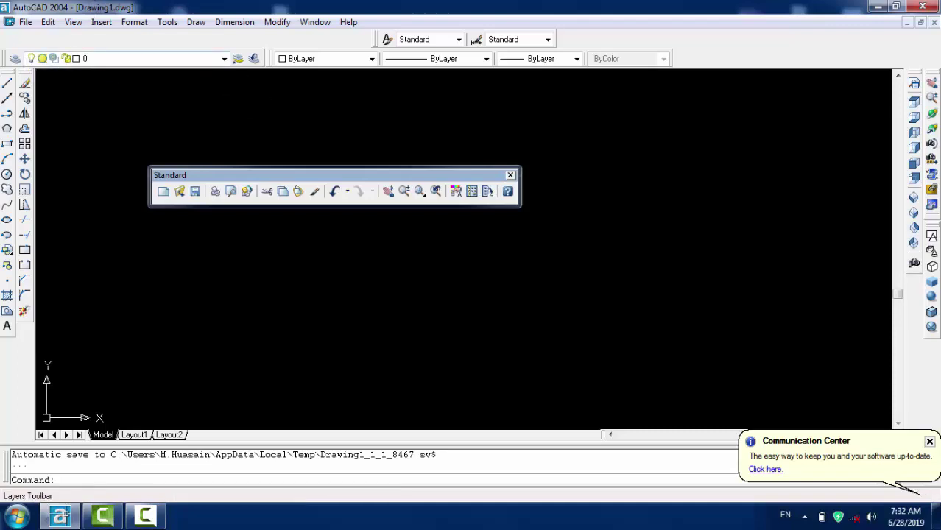
pyautogui.moveTo(208, 174); pyautogui.dragTo(64, 53)
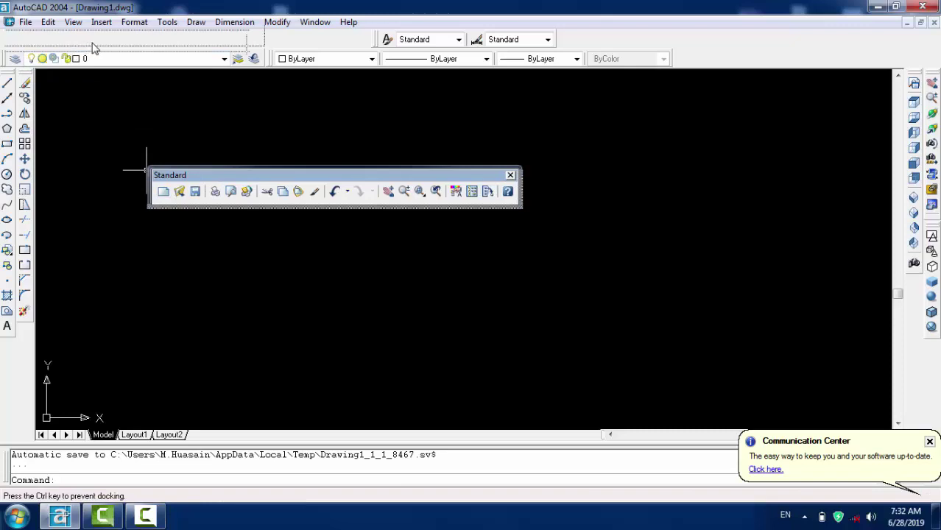
pyautogui.moveTo(65, 53); pyautogui.dragTo(117, 43)
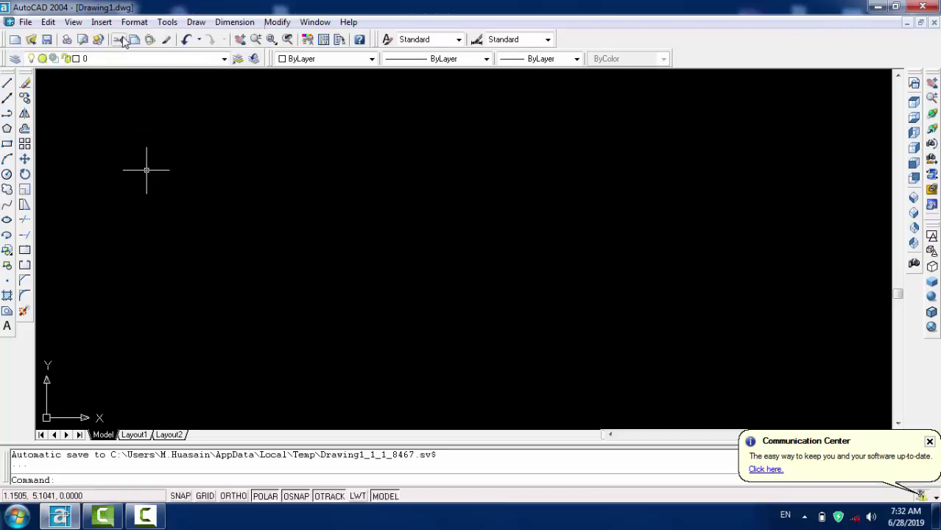
pyautogui.moveTo(380, 39); pyautogui.dragTo(323, 193)
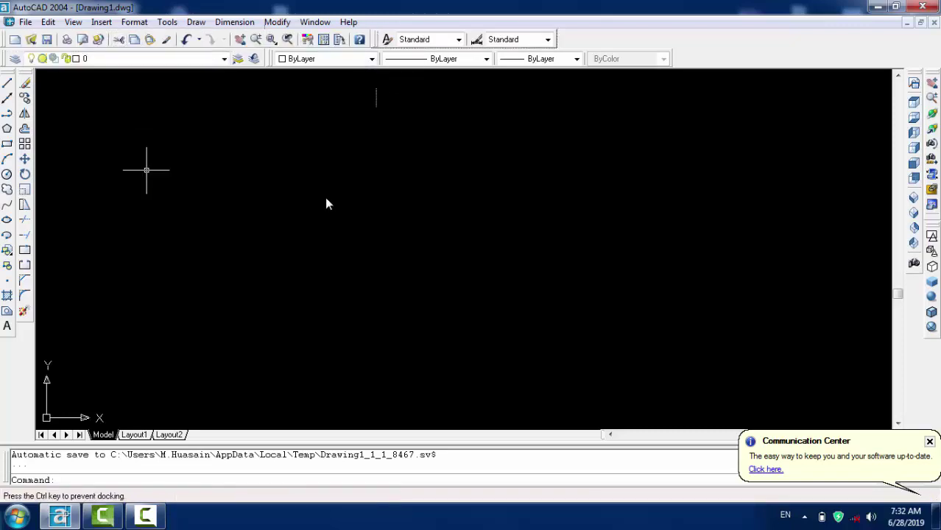
pyautogui.moveTo(258, 184); pyautogui.dragTo(412, 45)
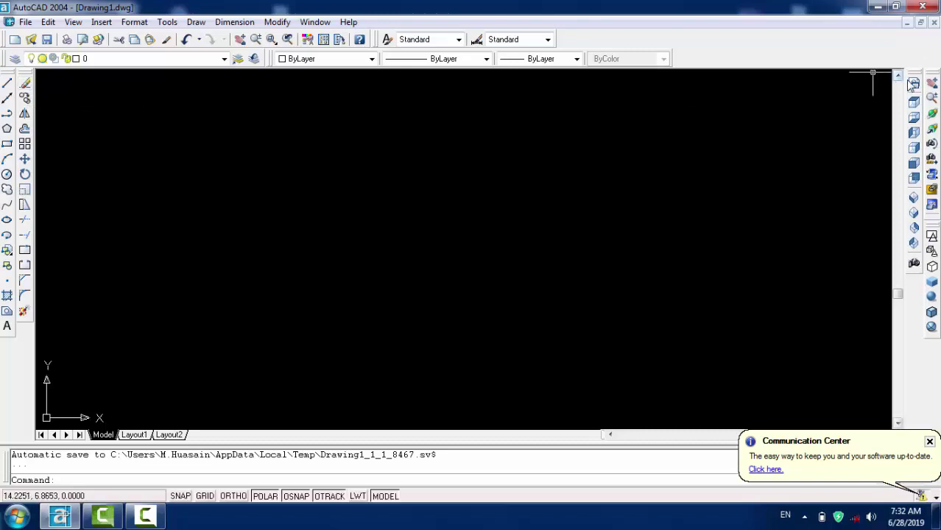
pyautogui.rightClick(851, 47)
pyautogui.moveTo(876, 51)
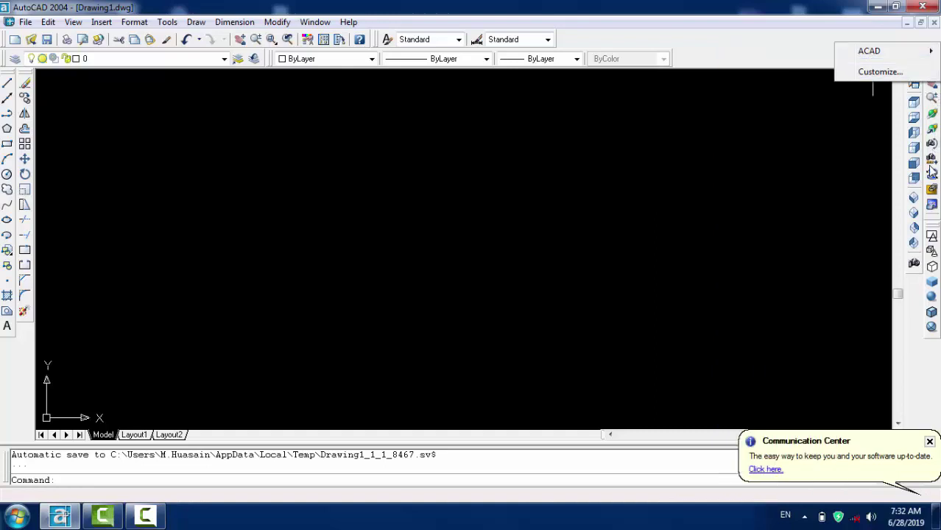
pyautogui.click(839, 133)
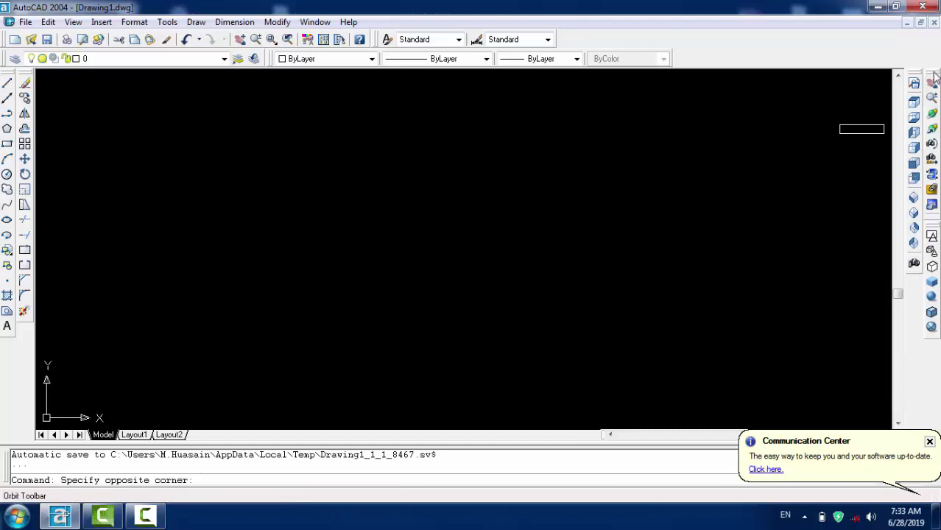
pyautogui.rightClick(897, 51)
pyautogui.moveTo(869, 59)
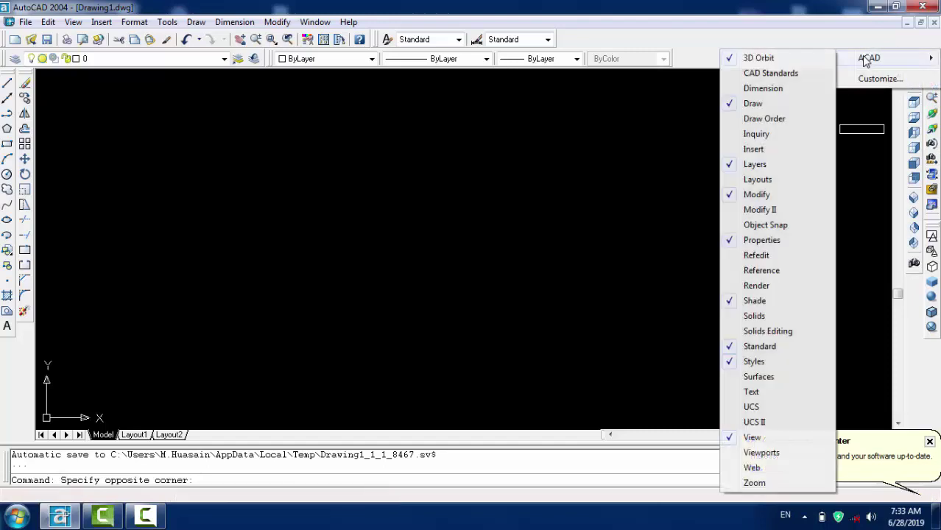
pyautogui.click(611, 149)
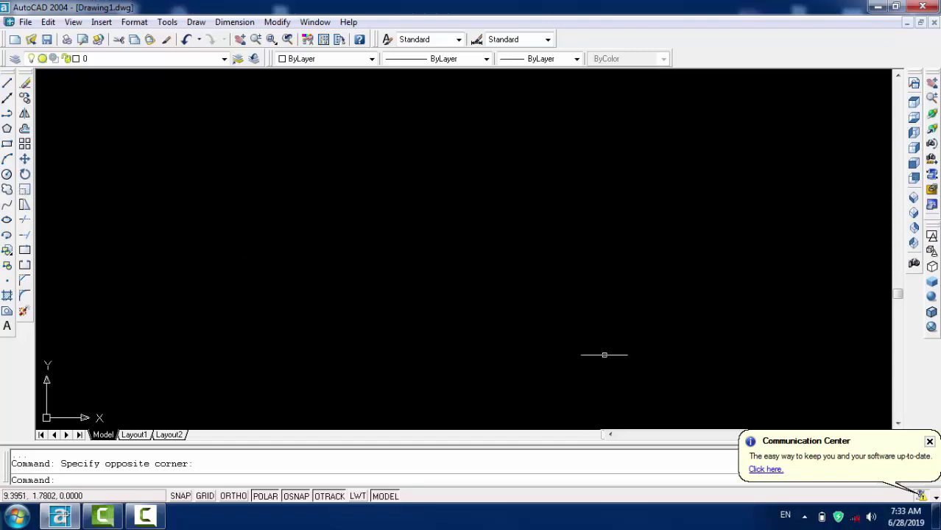
# Step: Close the Communication Center update balloon at the bottom right
pyautogui.click(928, 441)
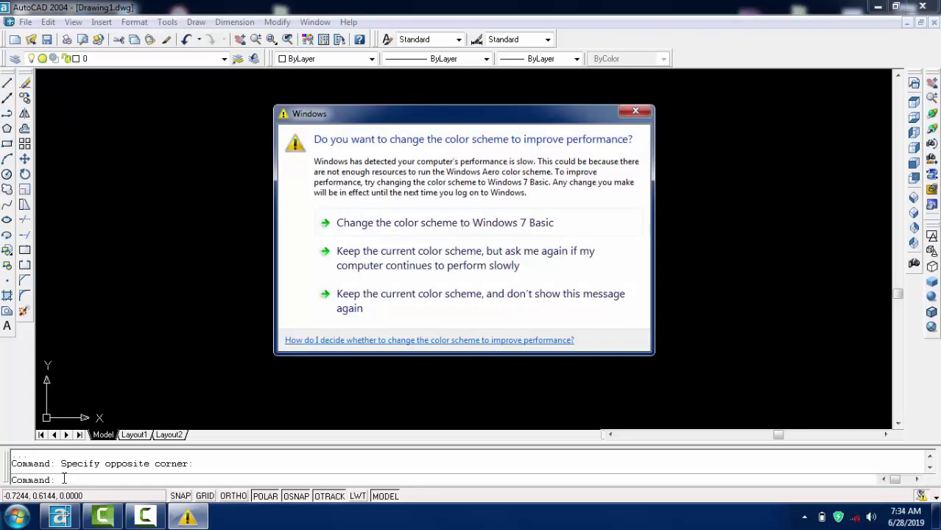
# Step: Move the Windows colour-scheme prompt to the bottom-right corner, clear of the drawing area
pyautogui.moveTo(310, 121); pyautogui.dragTo(765, 506)
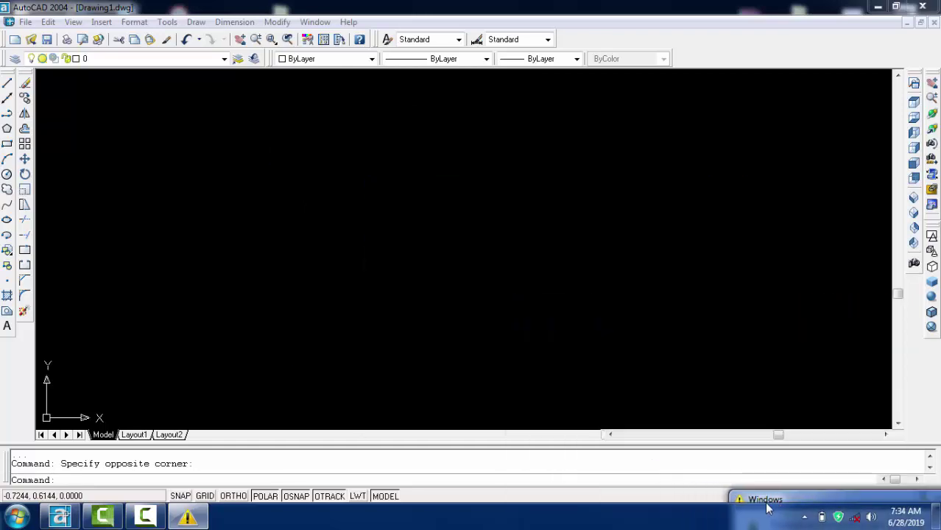